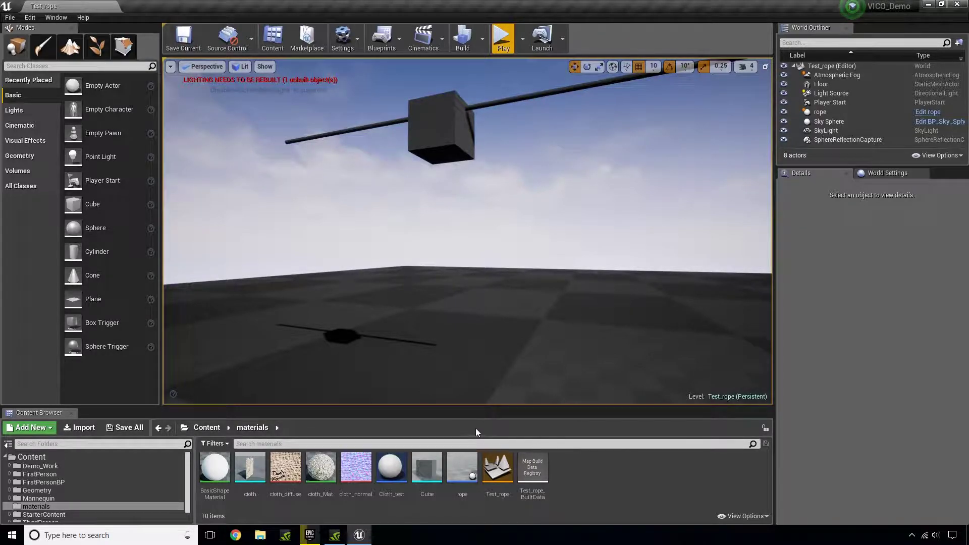
Open the rope Blueprint's 3D preview and select the cube to check its physics settings.
double_click(463, 470)
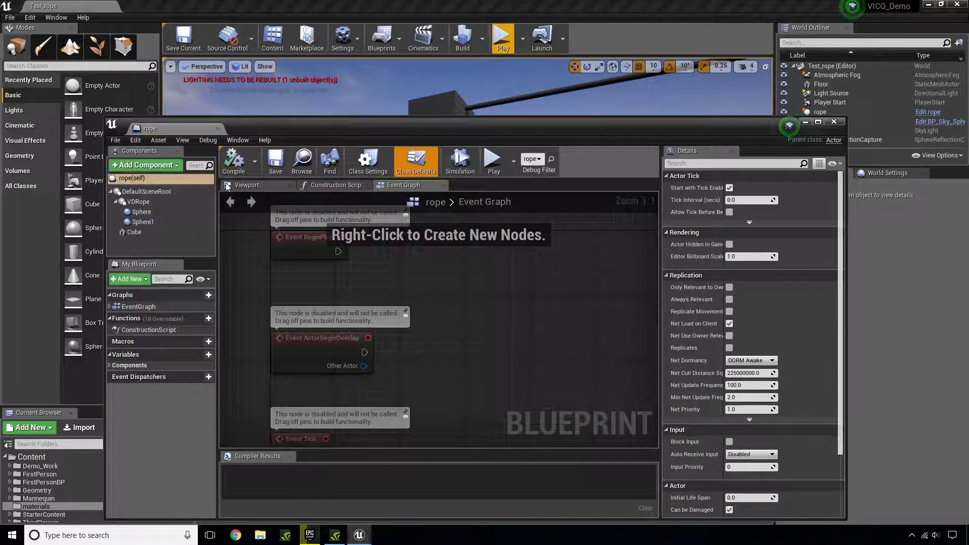
left_click(227, 187)
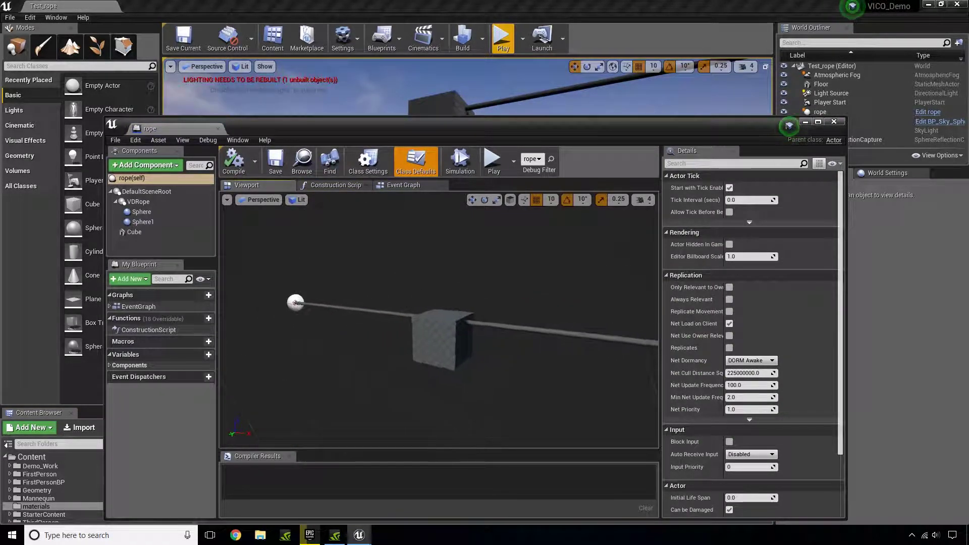
left_click(446, 339)
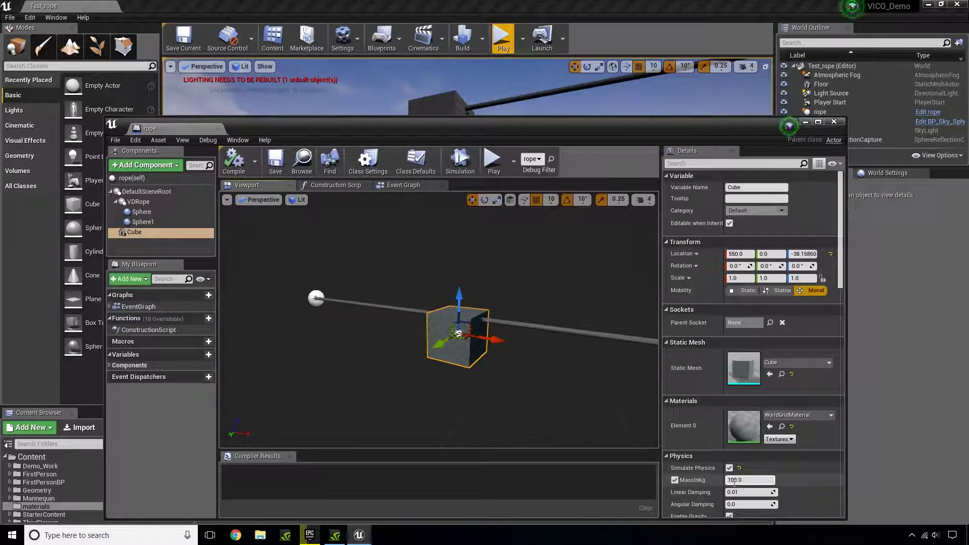
Close the Blueprint and play-test the level, shooting the cube hanging on the rope.
left_click(832, 122)
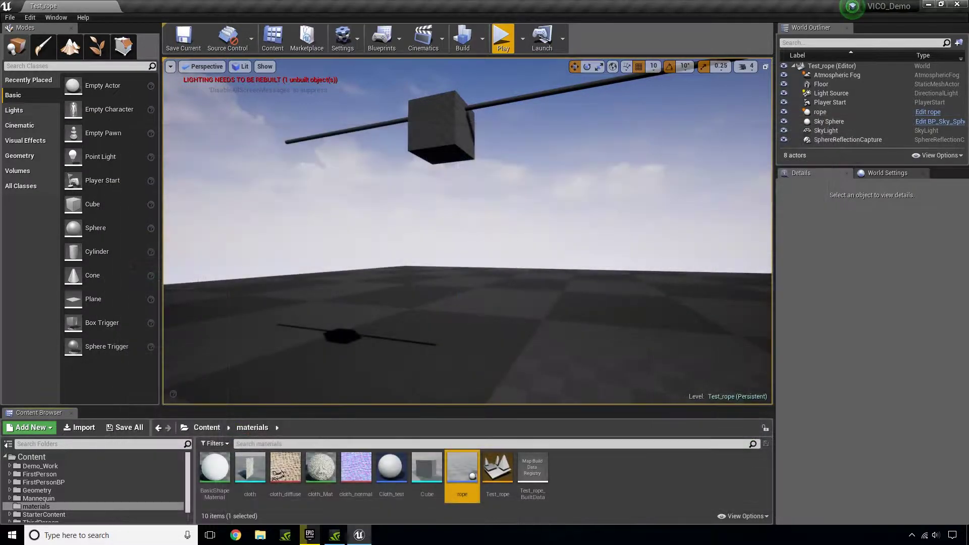
left_click(501, 38)
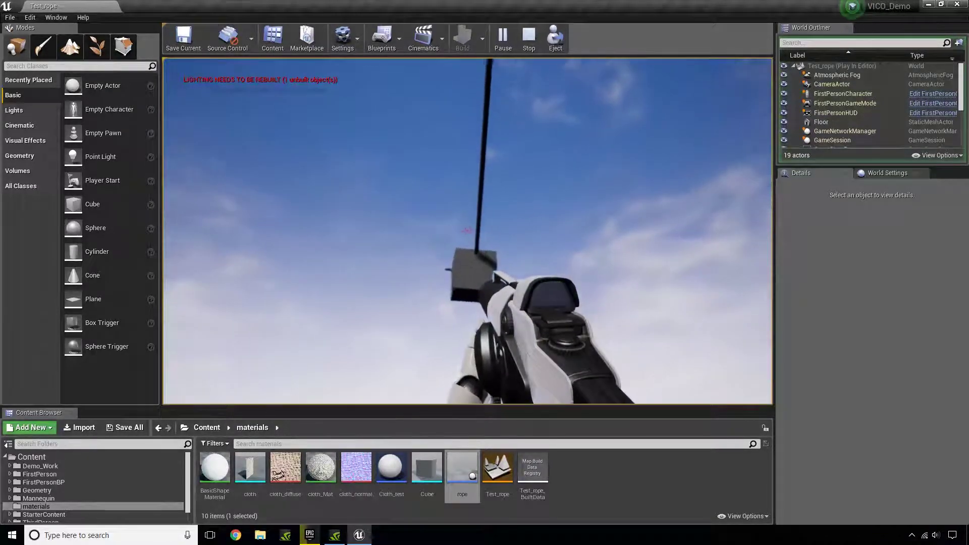
left_click(467, 231)
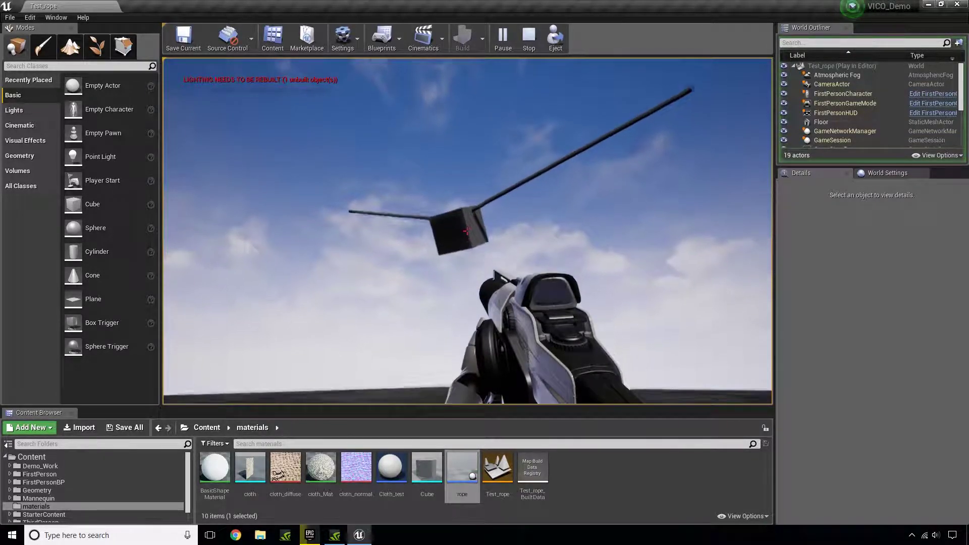
key("Escape")
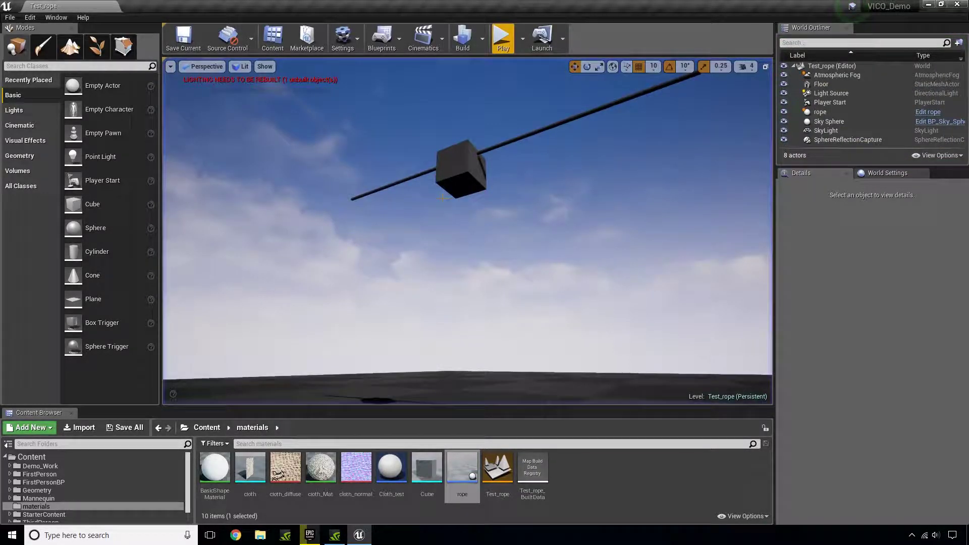
Reopen the rope Blueprint, select the cube and go to its Physics section for MassInKg 500.
double_click(459, 476)
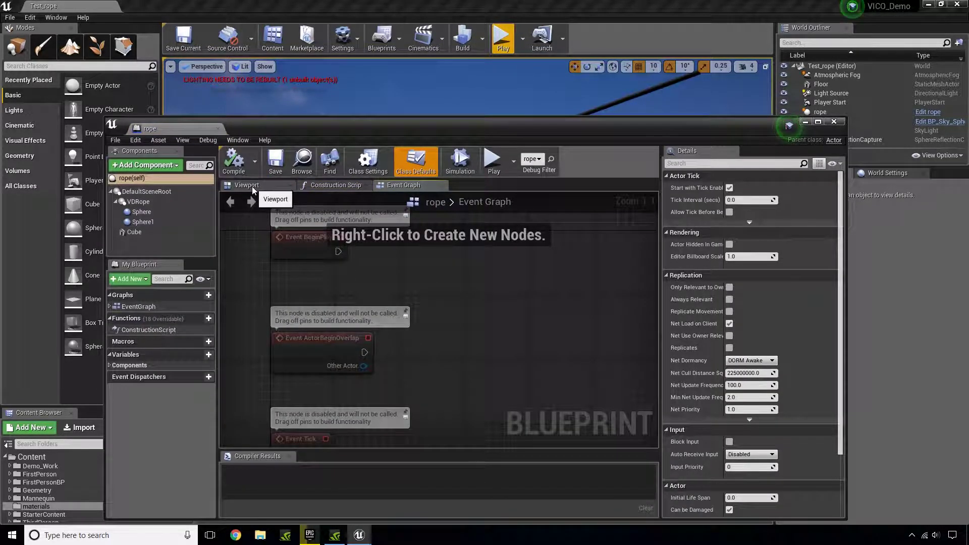
left_click(252, 186)
left_click_drag(458, 387, 363, 419, "alt")
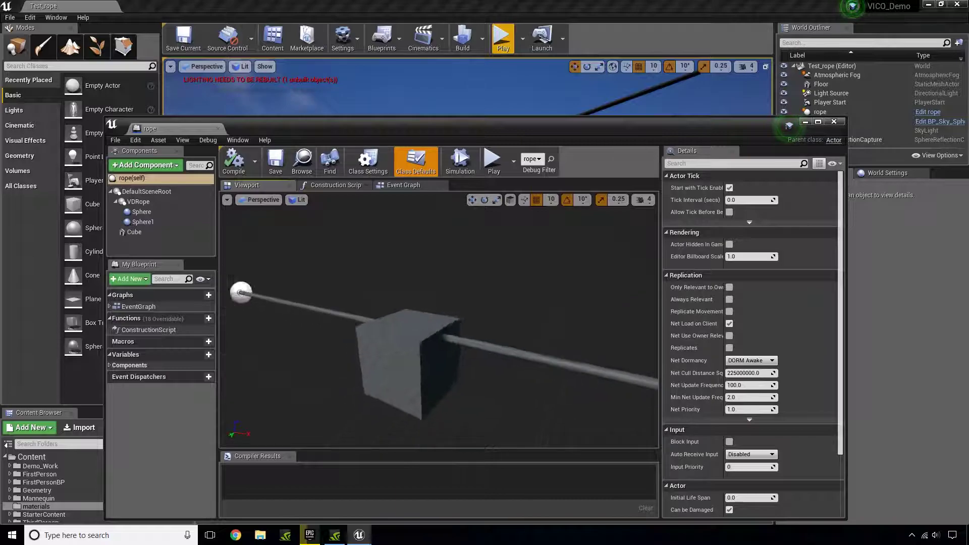
left_click_drag(399, 385, 448, 394)
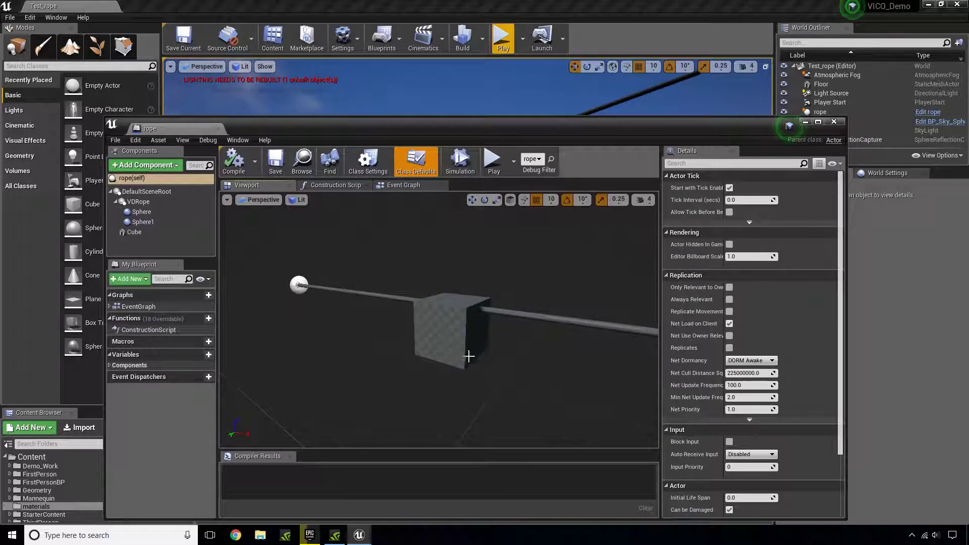
left_click(444, 337)
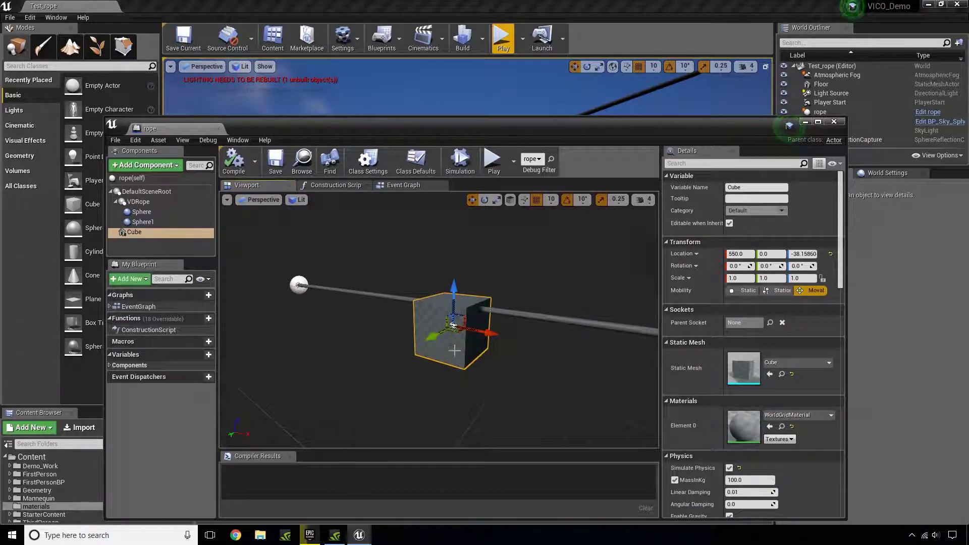
scroll(757, 480, "down", 2)
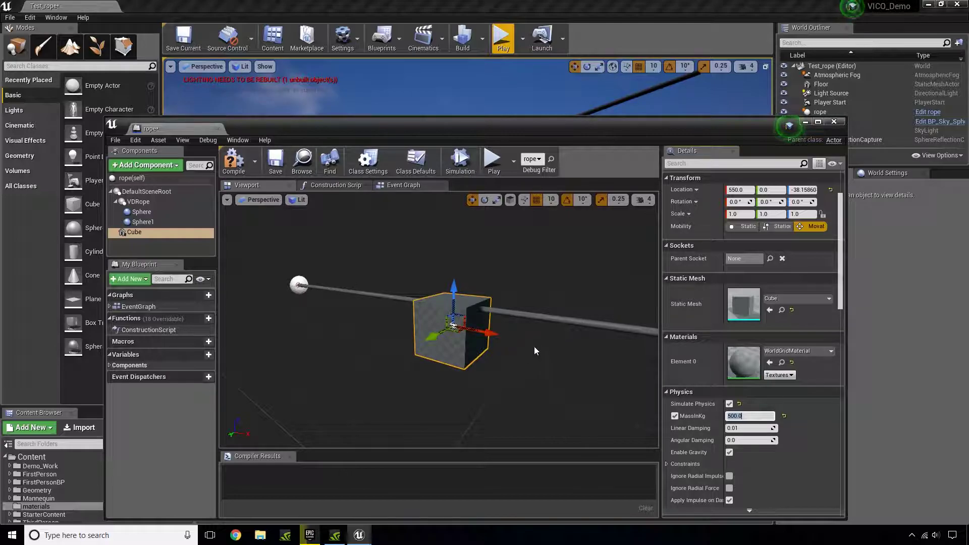
Set VDRope's Tension Force to 75.0 and compile the rope Blueprint.
left_click(556, 317)
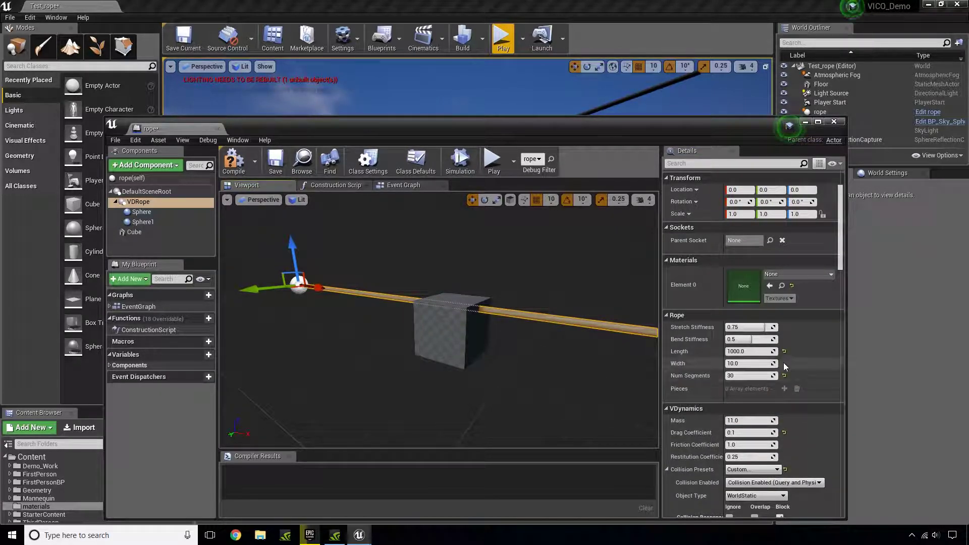
left_click(772, 163)
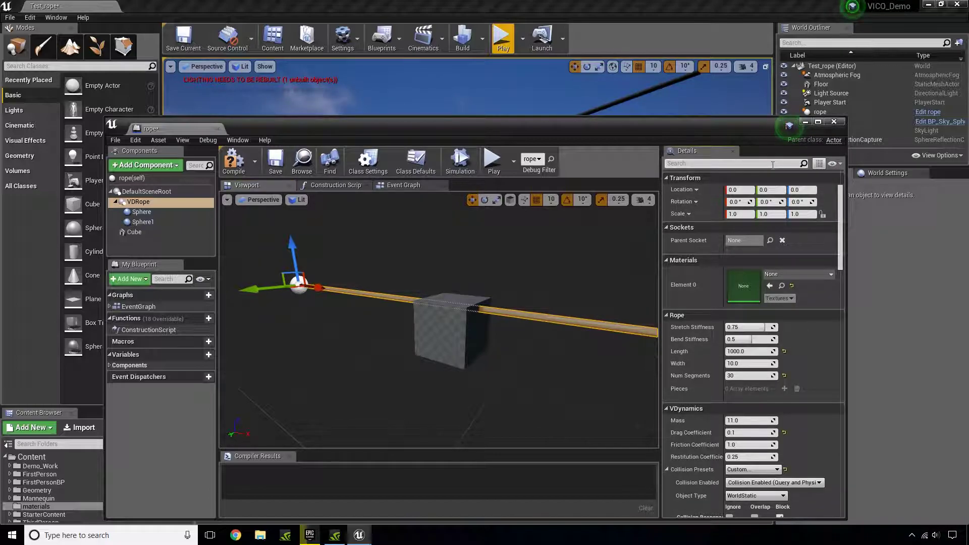
type("ten")
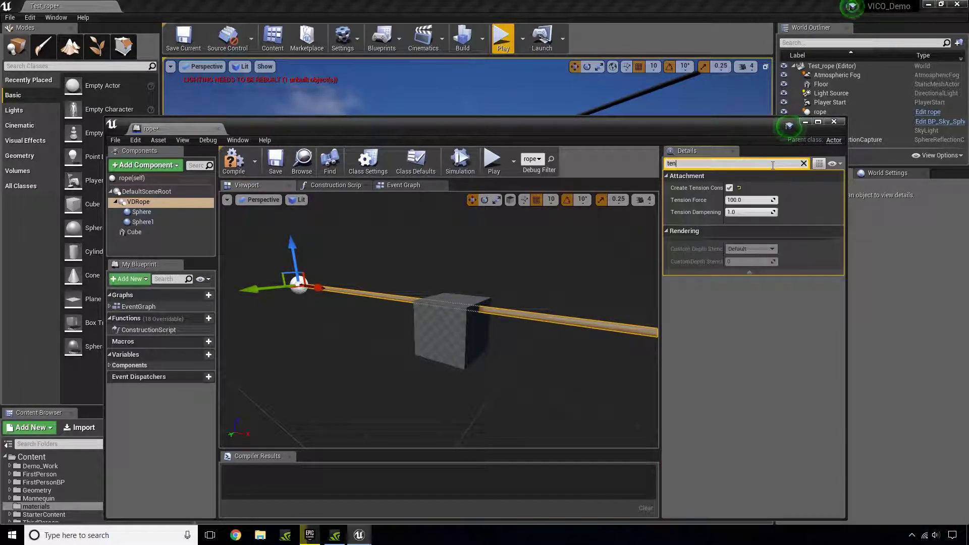
left_click(752, 199)
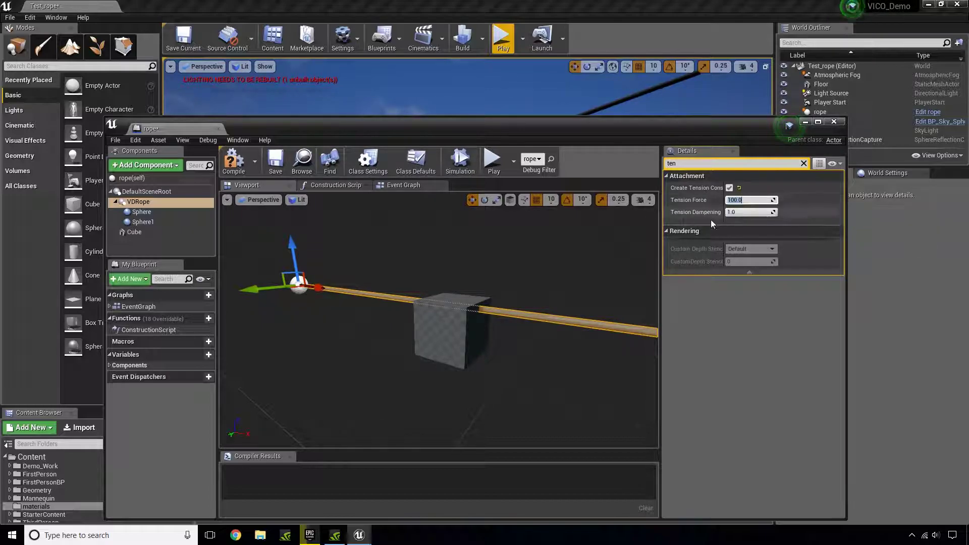
type("75.0")
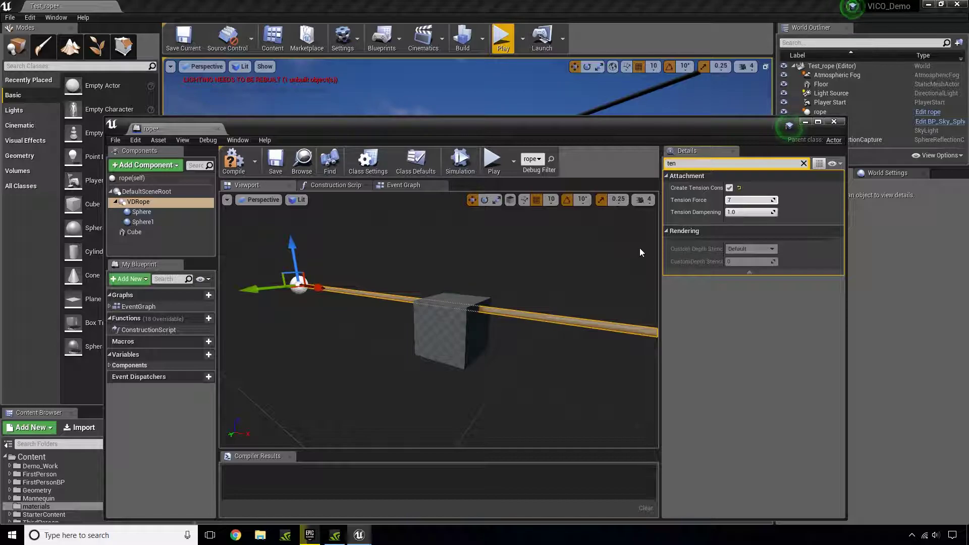
left_click(233, 160)
left_click(446, 343)
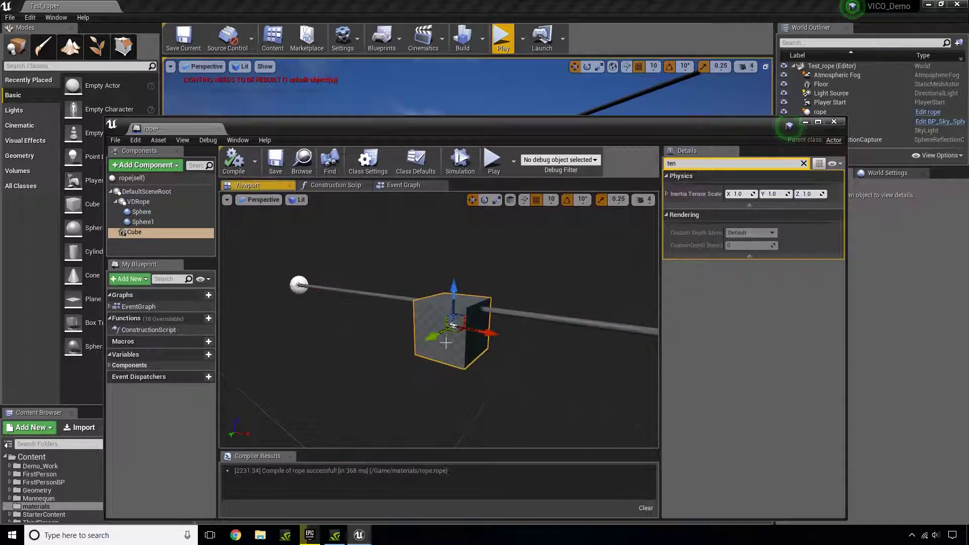
Close the Blueprint and play-test, shooting the roped cube and circling it as it swings.
left_click(833, 122)
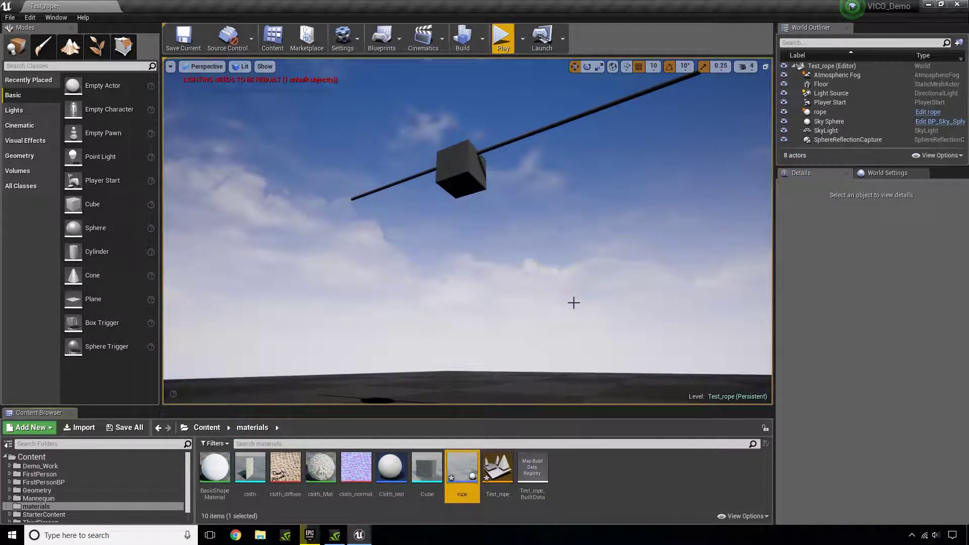
right_click_drag(574, 303, 551, 332)
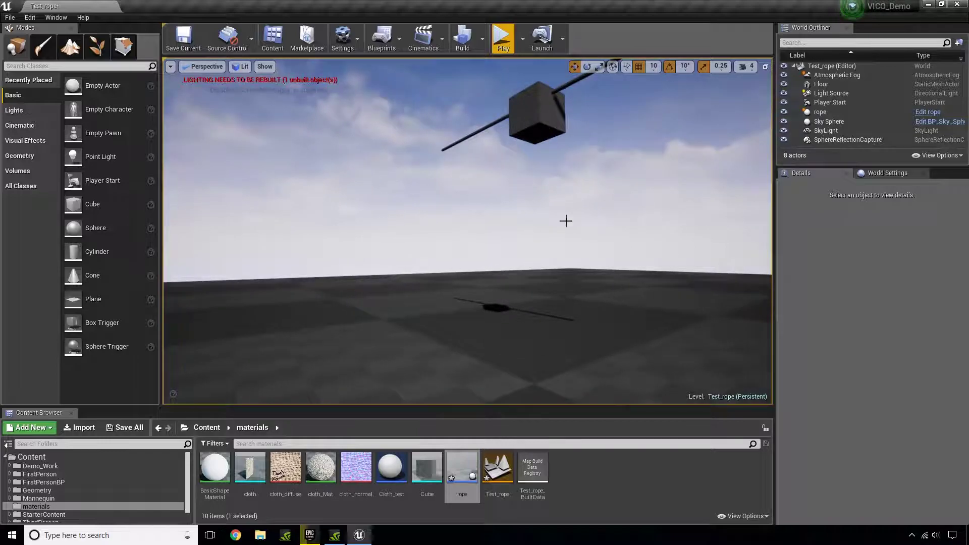
left_click(503, 38)
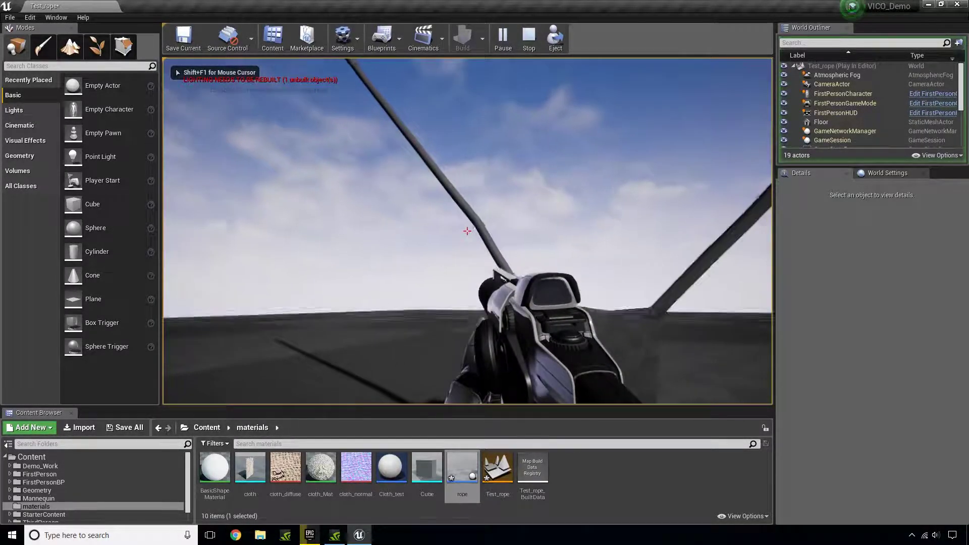
key("s")
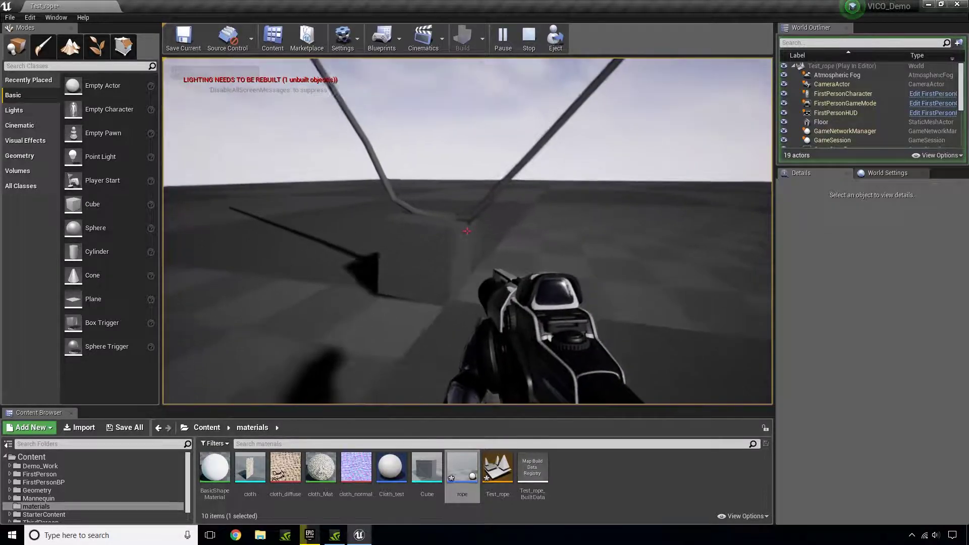
key("s")
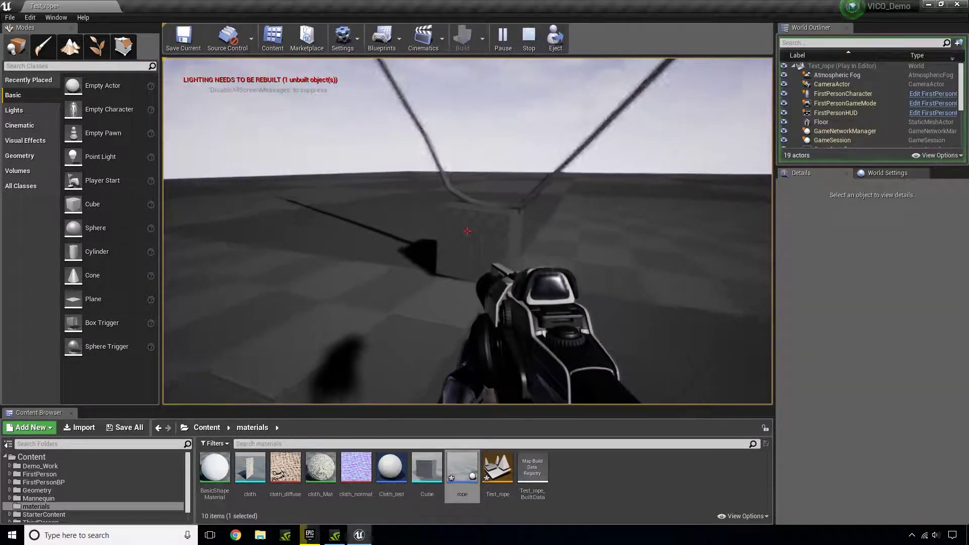
left_click(467, 231)
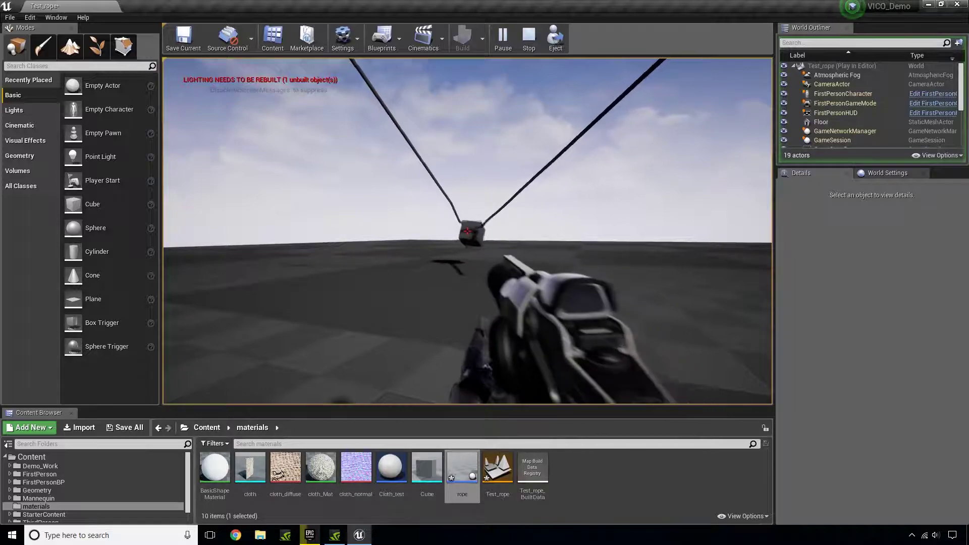
key("d")
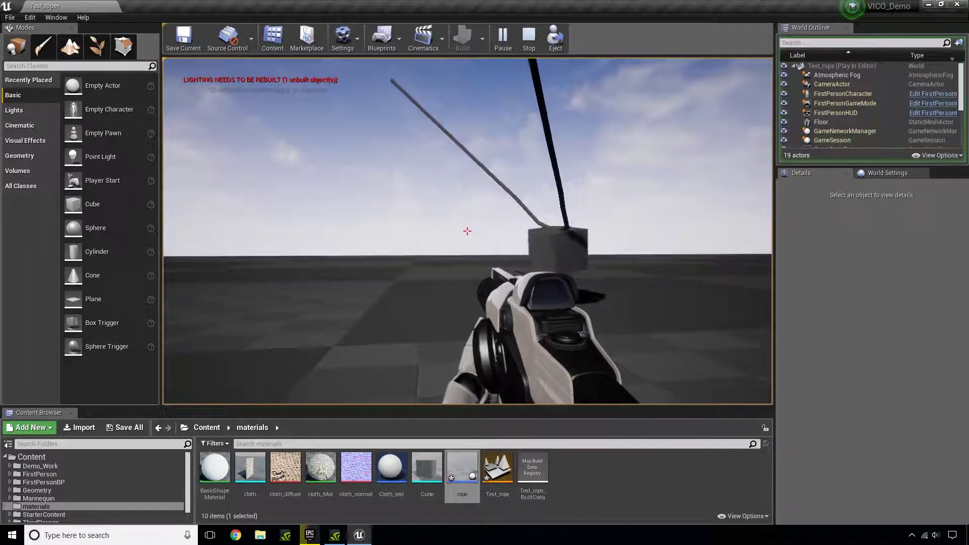
key("s")
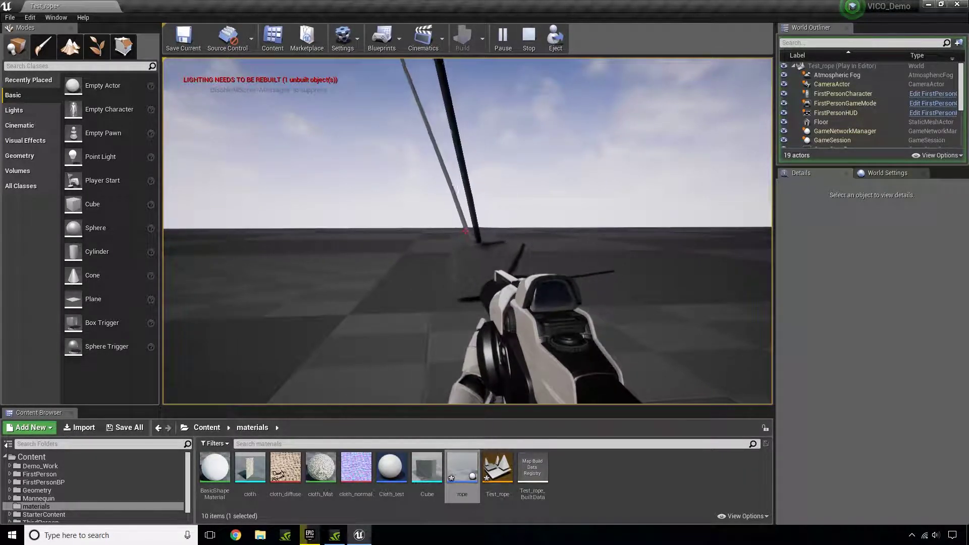
key("a")
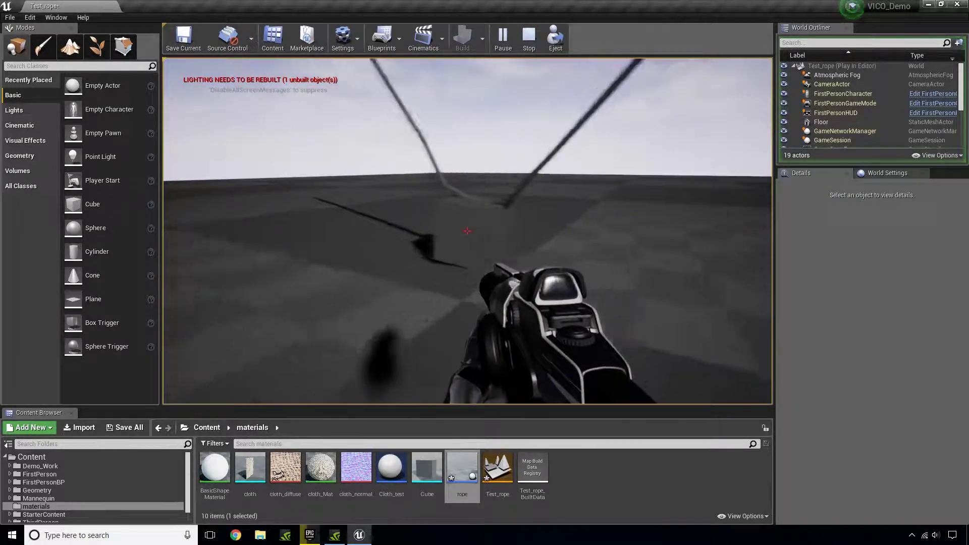
key("Escape")
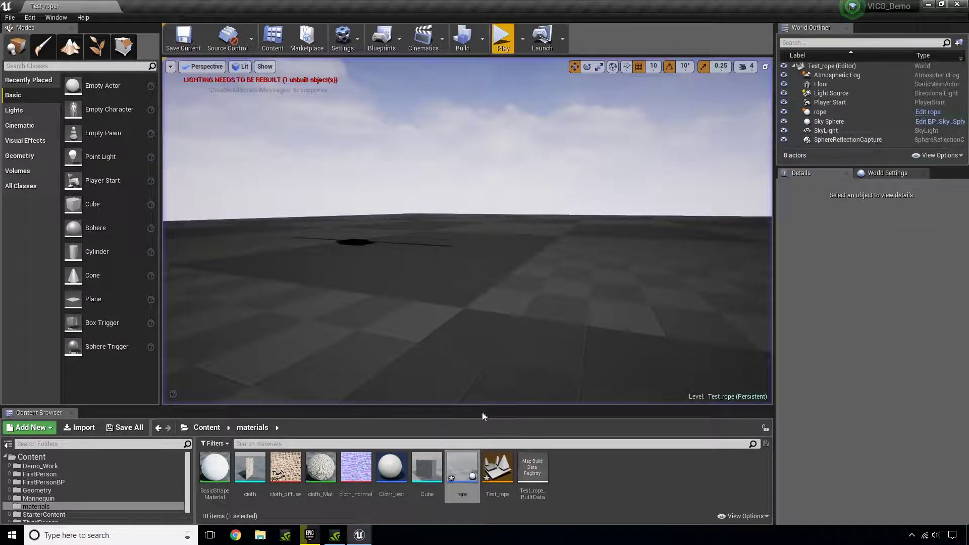
In the reopened rope Blueprint, set the cube's Linear Damping to -3.0 and compile.
double_click(458, 462)
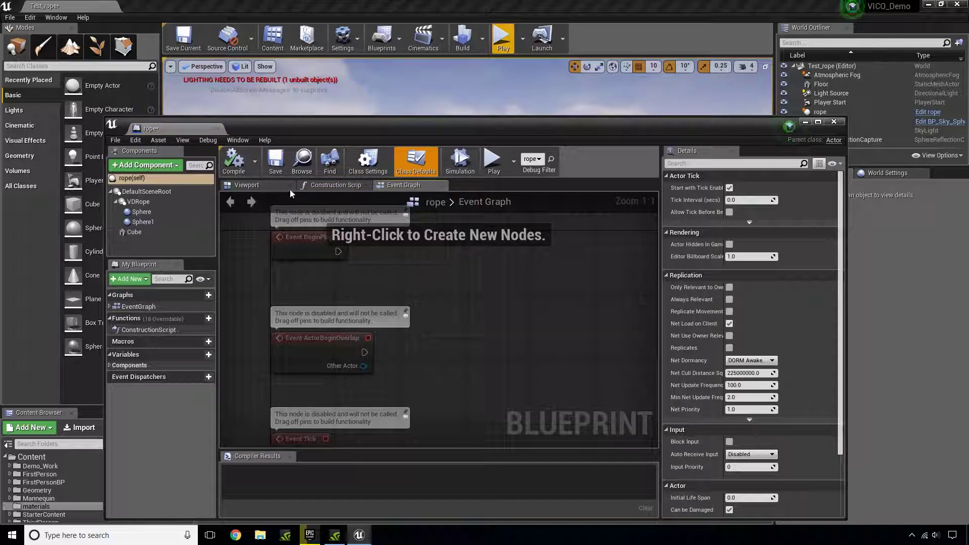
left_click(282, 186)
left_click(459, 341)
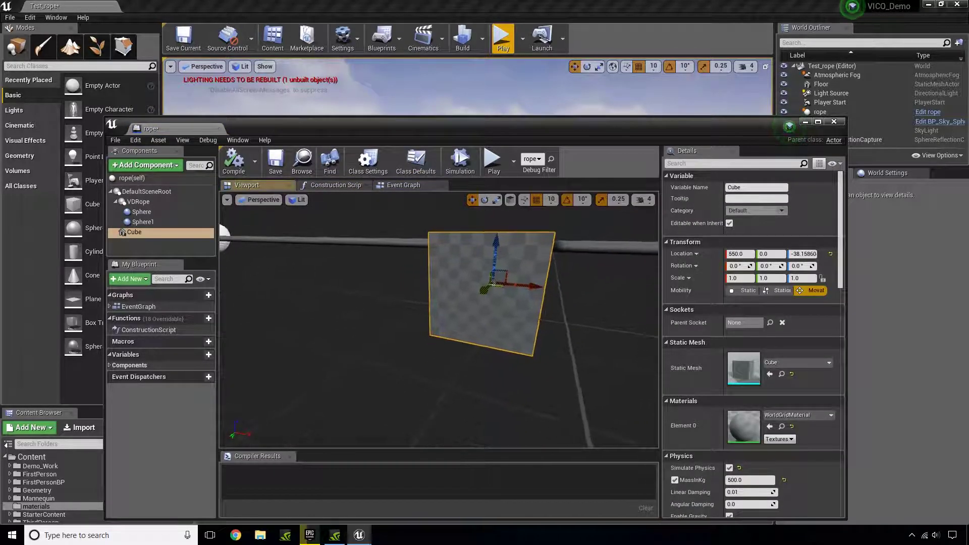
key("f")
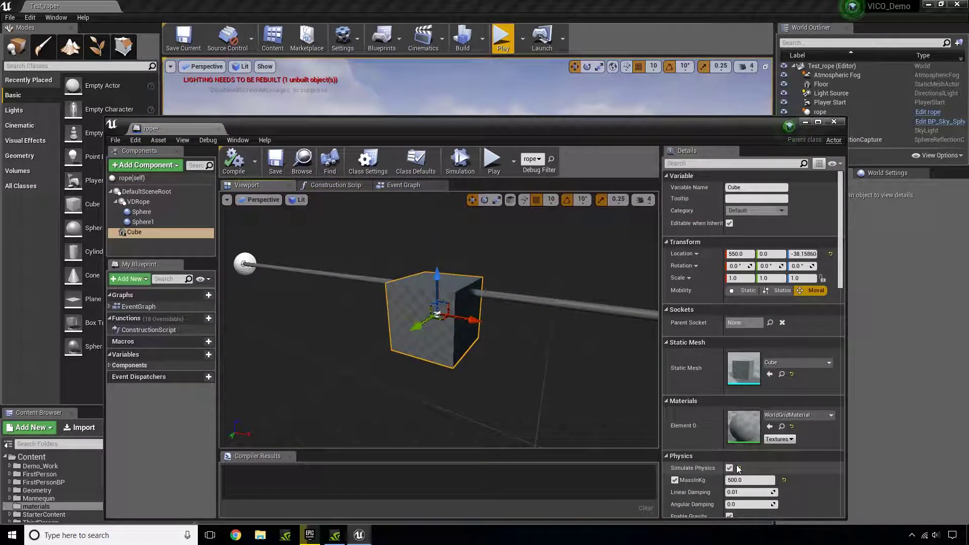
scroll(737, 468, "down", 2)
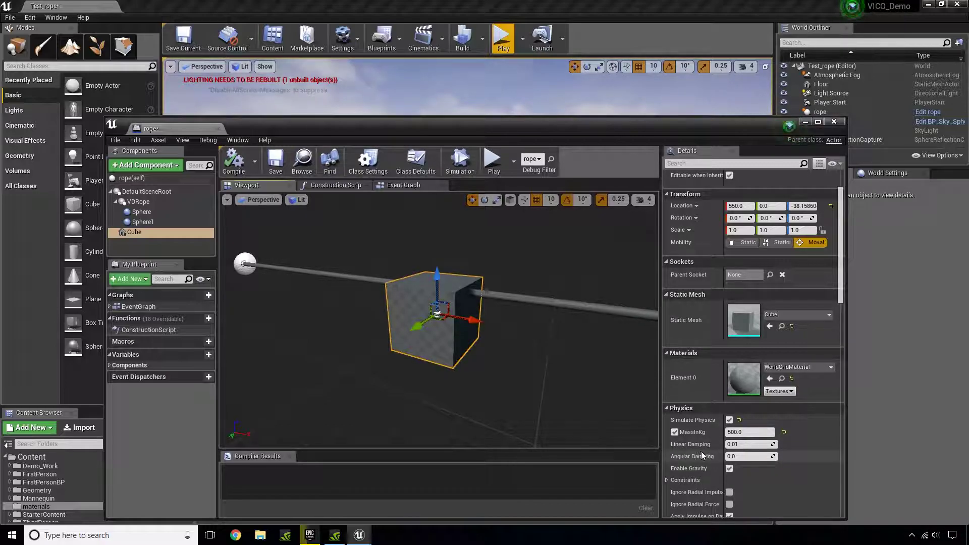
left_click(747, 444)
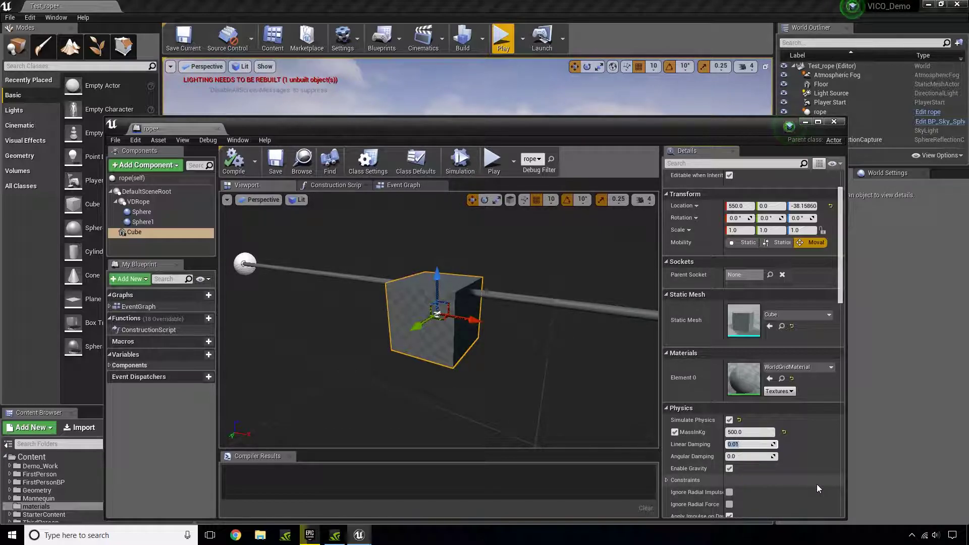
type("-3")
key("Return")
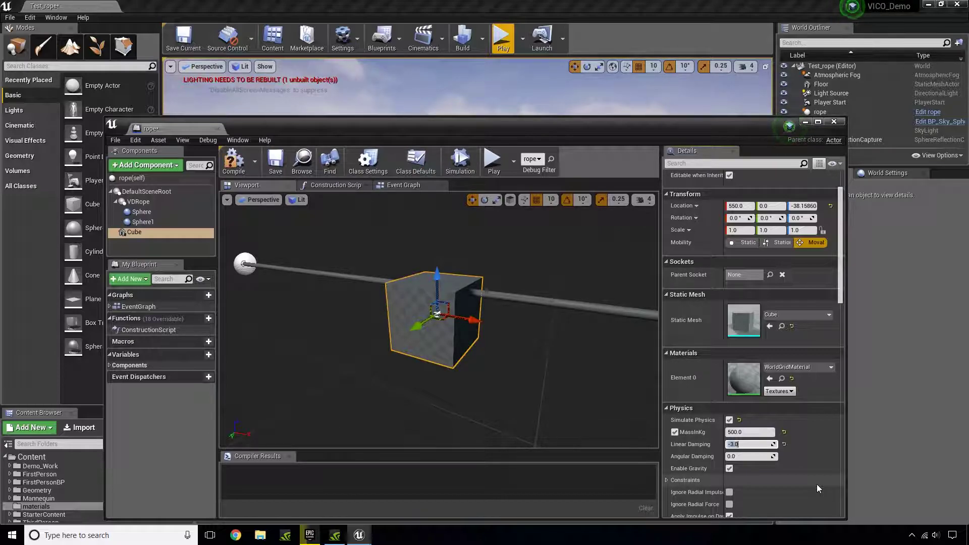
left_click(266, 174)
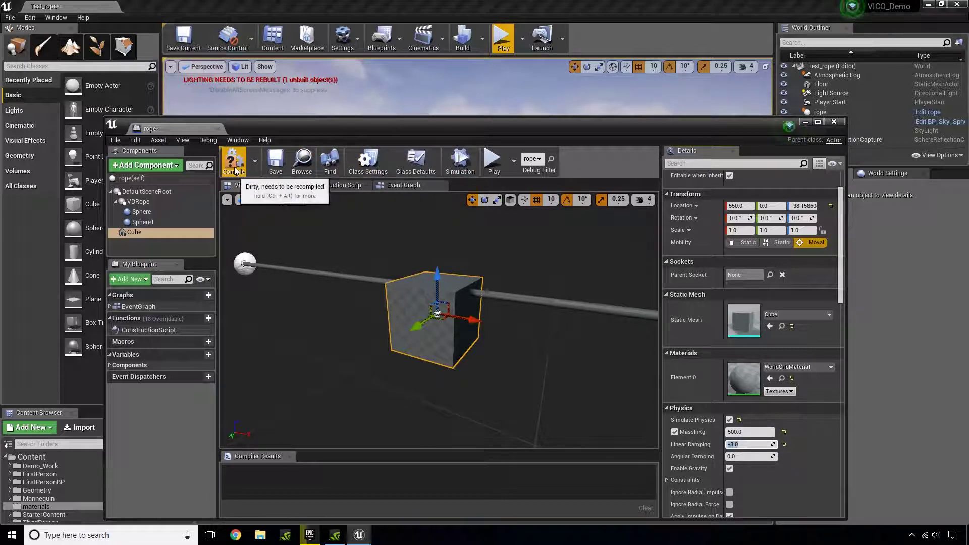
left_click(834, 122)
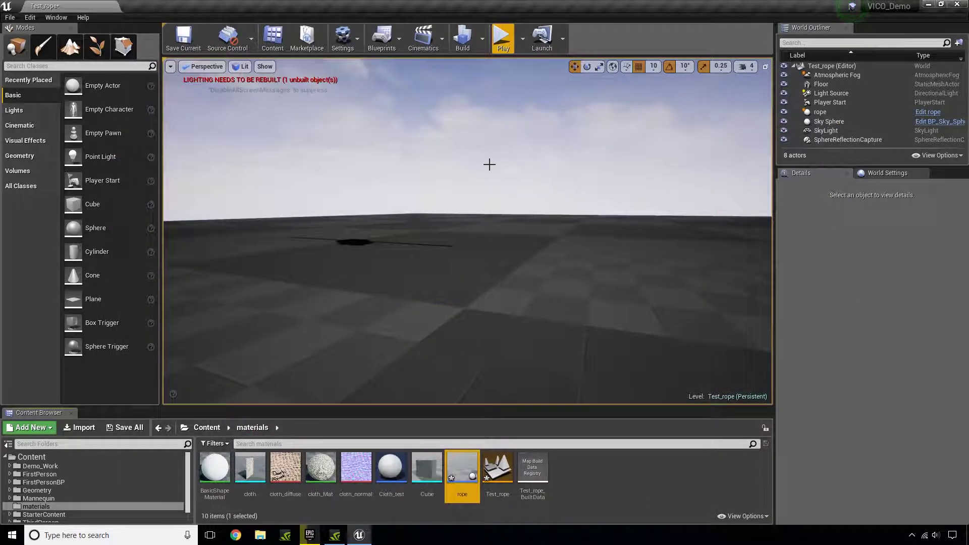
left_click(503, 38)
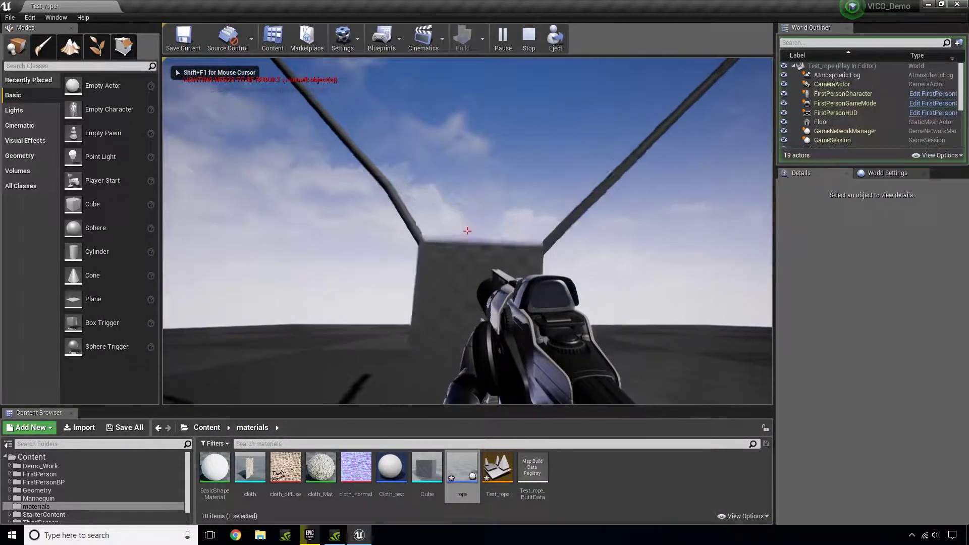
key("s")
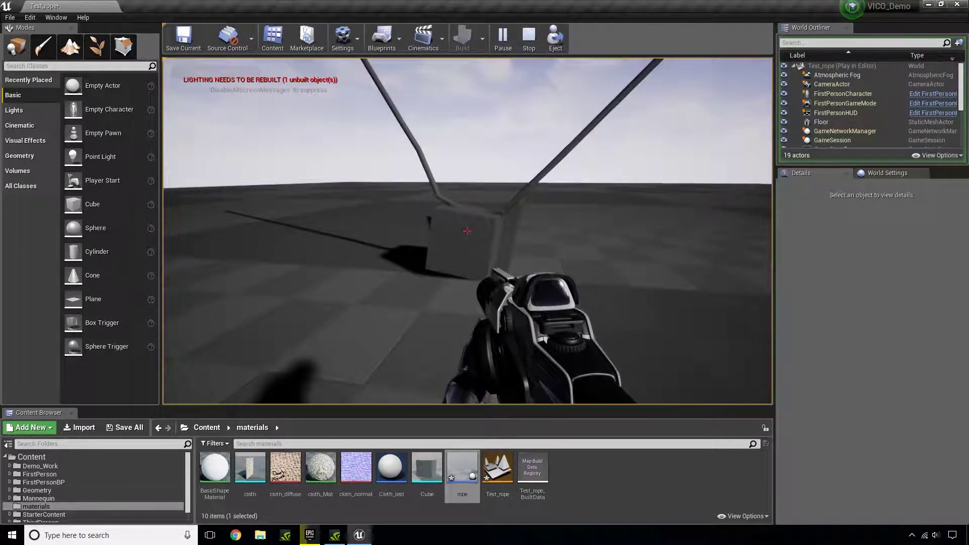
left_click(467, 231)
left_click(468, 231)
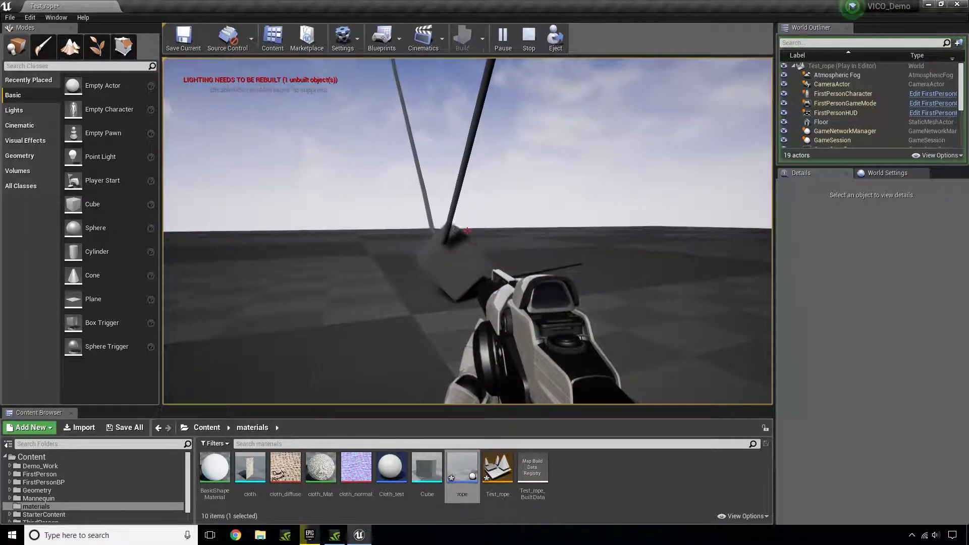
key("w")
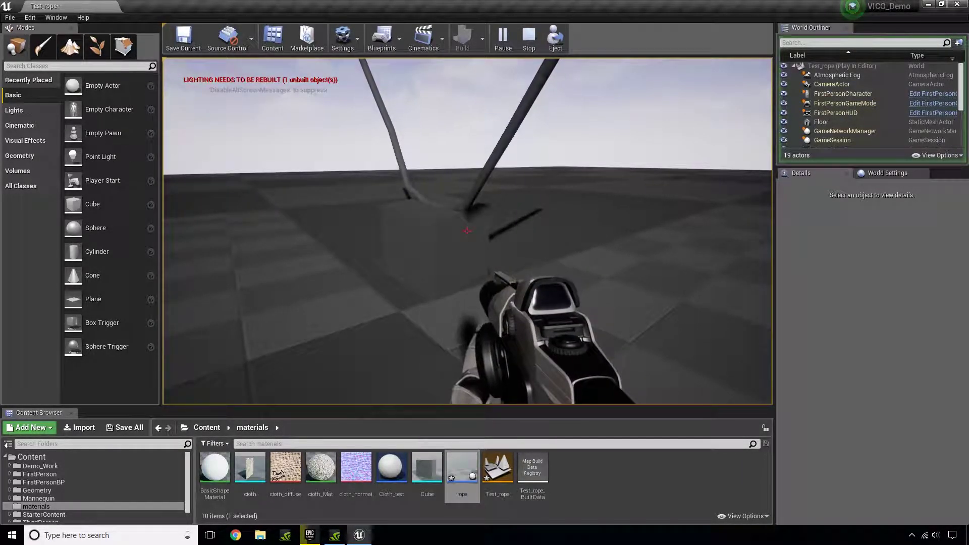
End the play test, reopen the rope Blueprint and select VDRope to inspect its rope settings.
key("Escape")
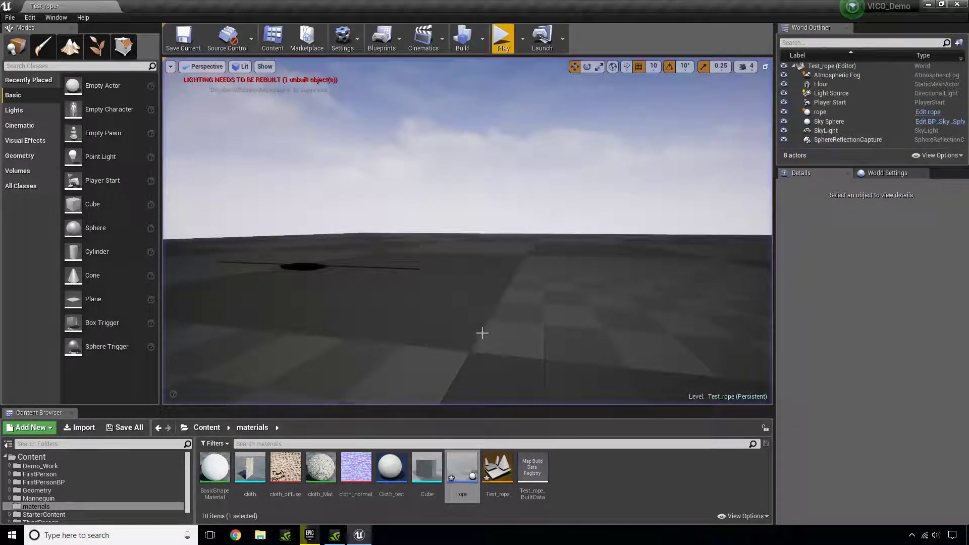
double_click(462, 467)
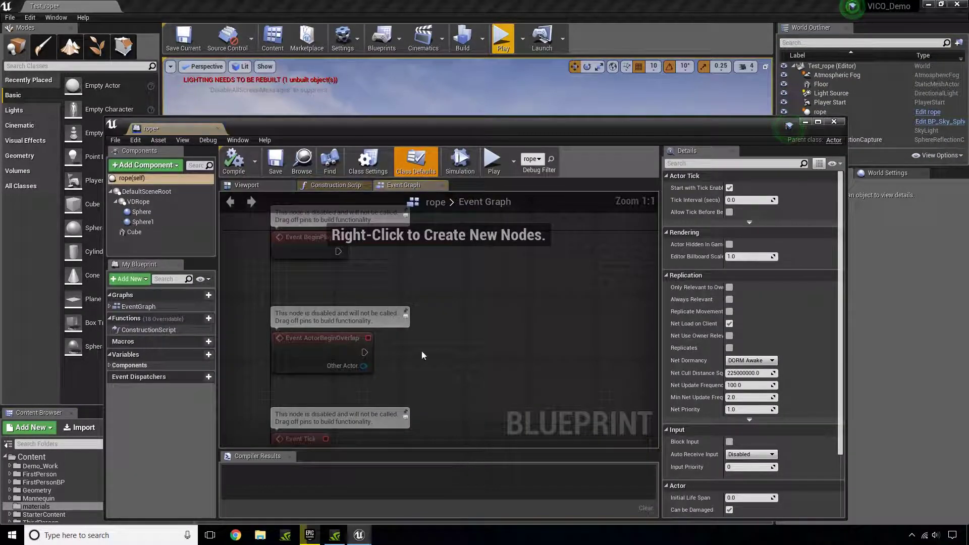
left_click(263, 188)
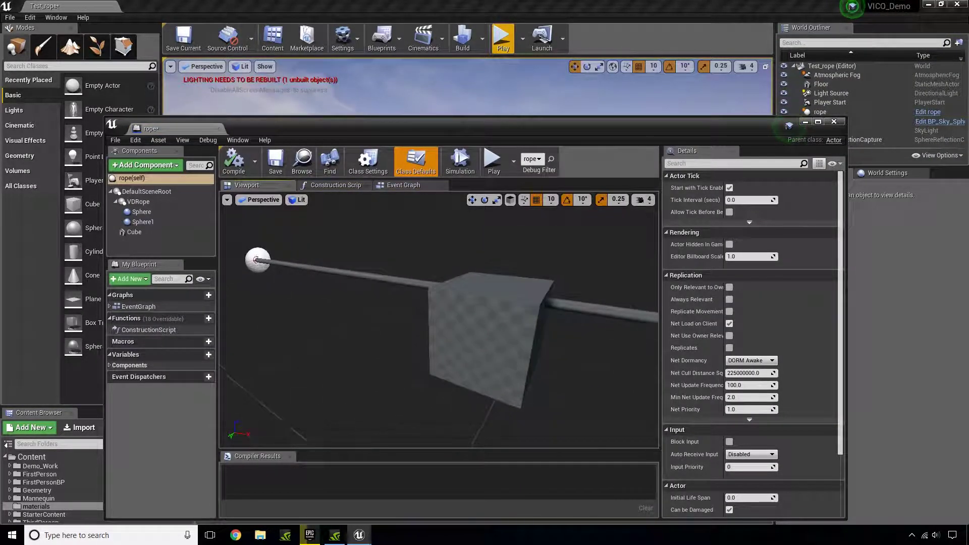
mouse_move(530, 299)
right_mouse_down()
mouse_move(520, 287)
mouse_move(529, 299)
right_mouse_up()
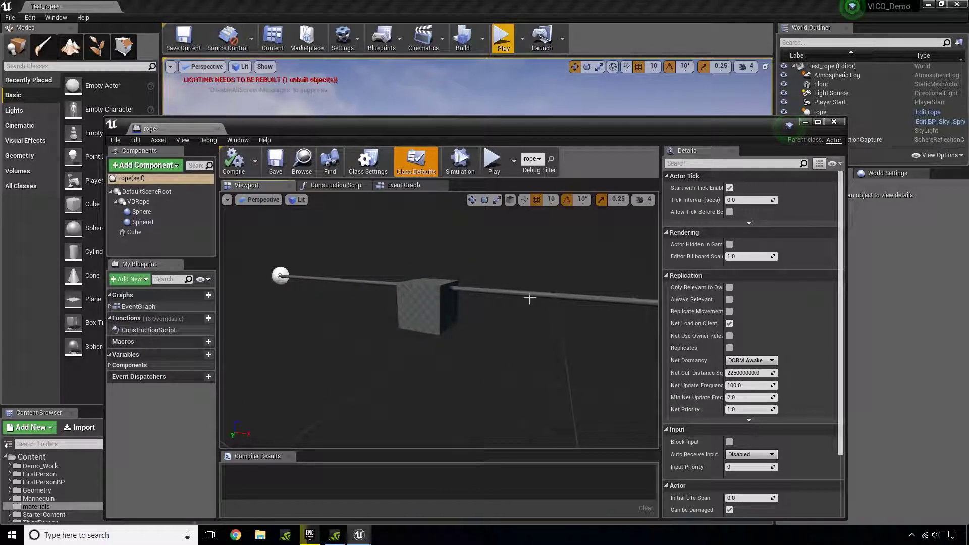
left_click(550, 300)
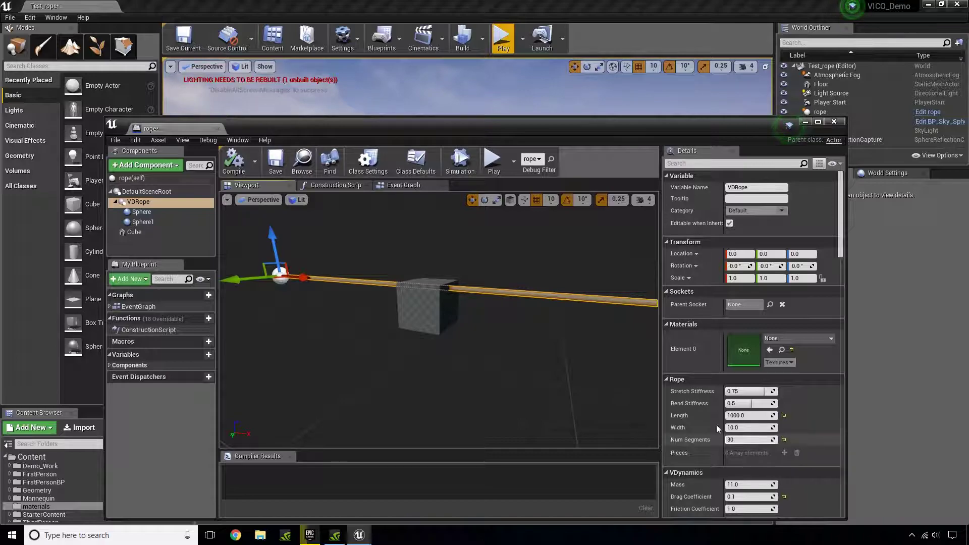
Select the cube and review its Physics settings: 500 kg mass, -3.0 linear damping.
right_click_drag(570, 348, 595, 349)
right_click_drag(439, 323, 439, 323)
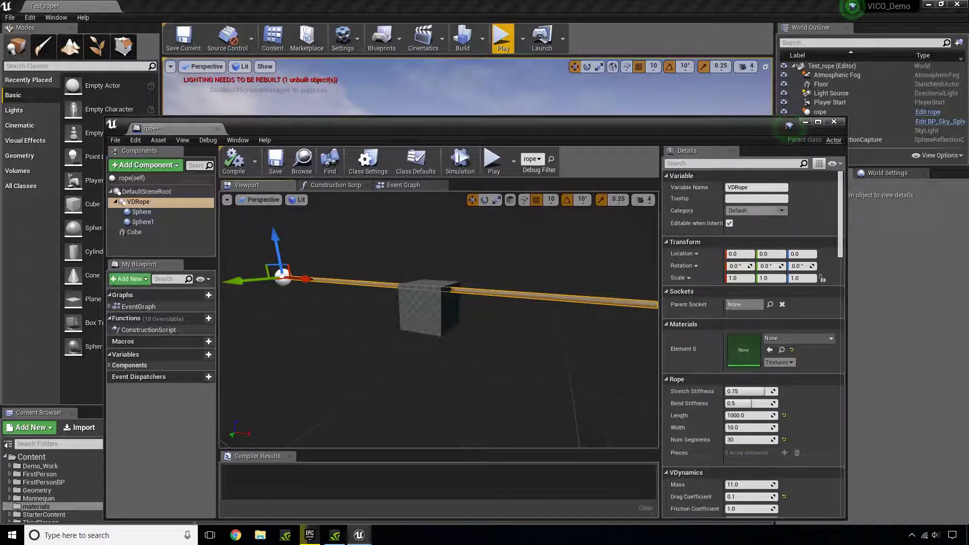
left_click(425, 310)
scroll(694, 443, "down", 3)
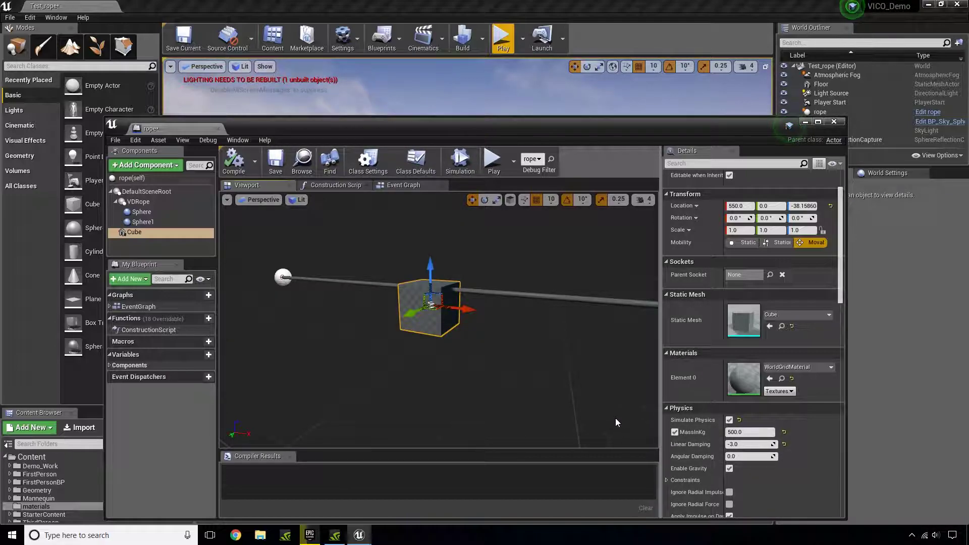
Compile and close the rope Blueprint, then tilt the level view up to the hanging cube.
left_click(235, 161)
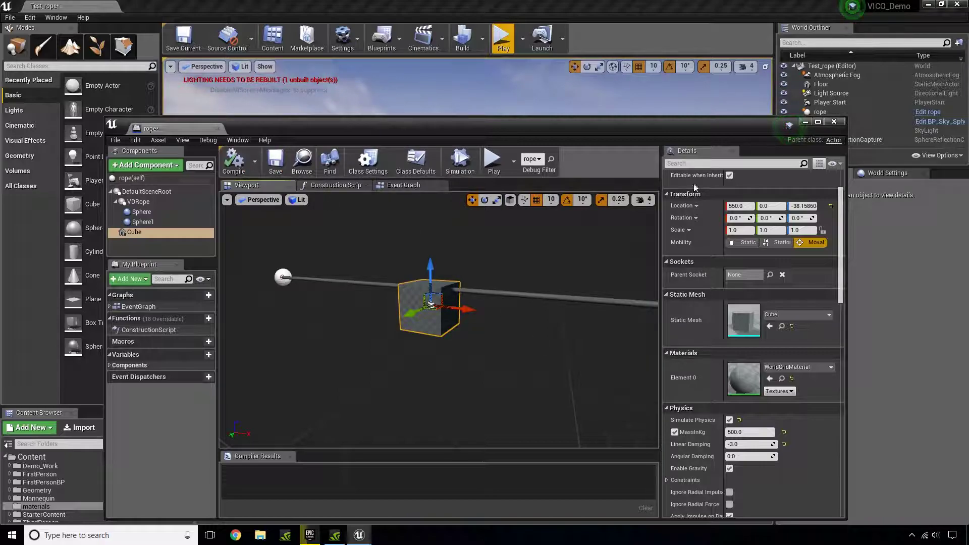
left_click(835, 122)
mouse_move(525, 288)
right_mouse_down()
mouse_move(530, 253)
mouse_move(527, 291)
right_mouse_up()
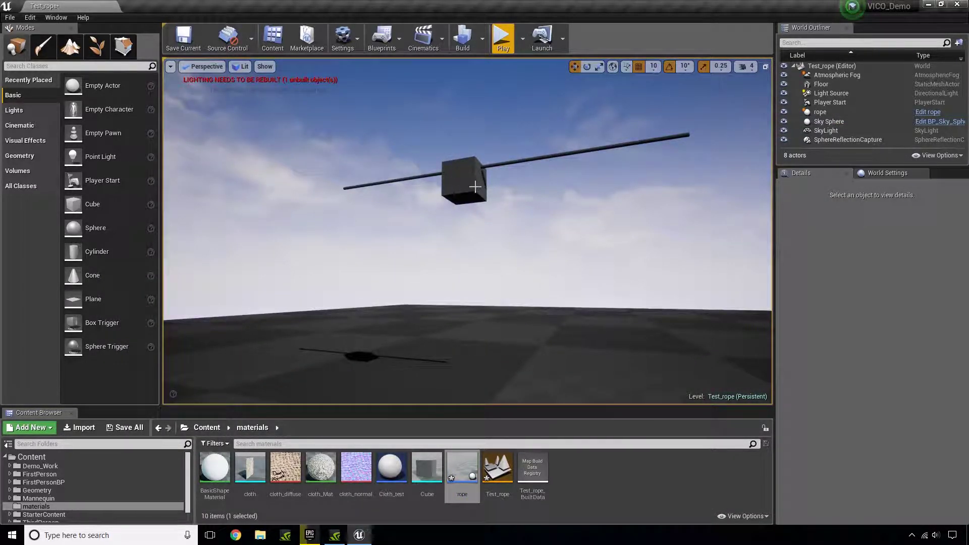